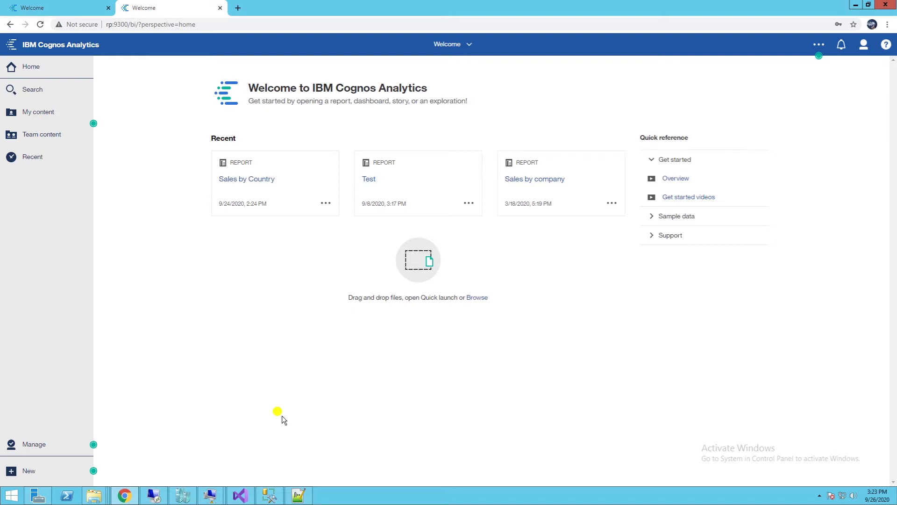
On rp-dev, go to Team content > Northwind and choose Deploy Report for Company Sales Analysis over years
click(55, 135)
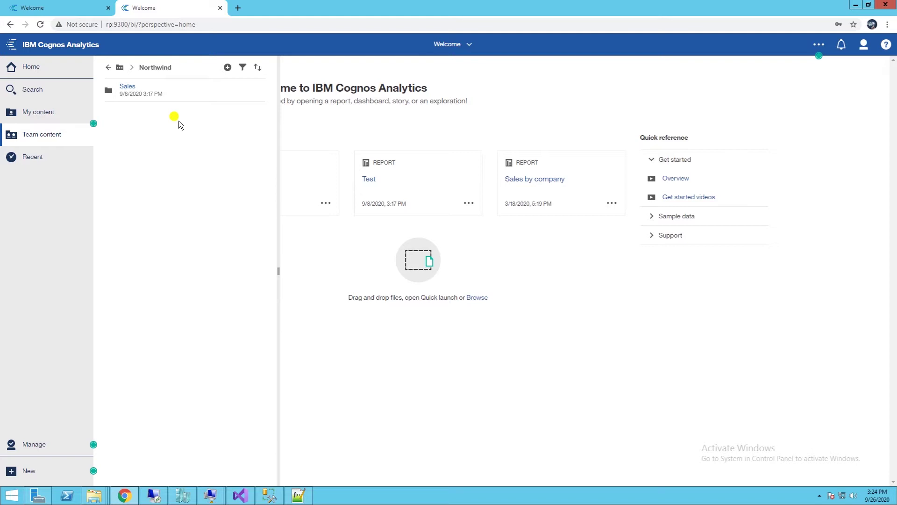
click(60, 5)
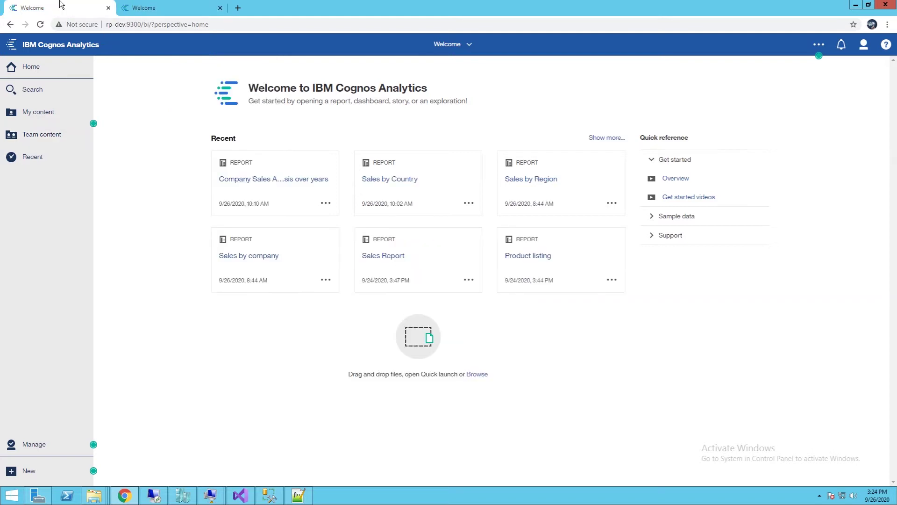
click(41, 133)
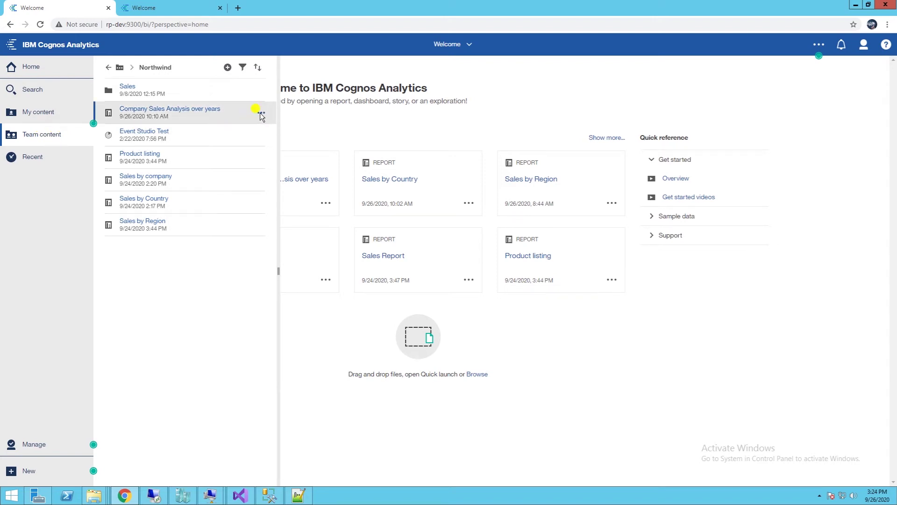
click(261, 115)
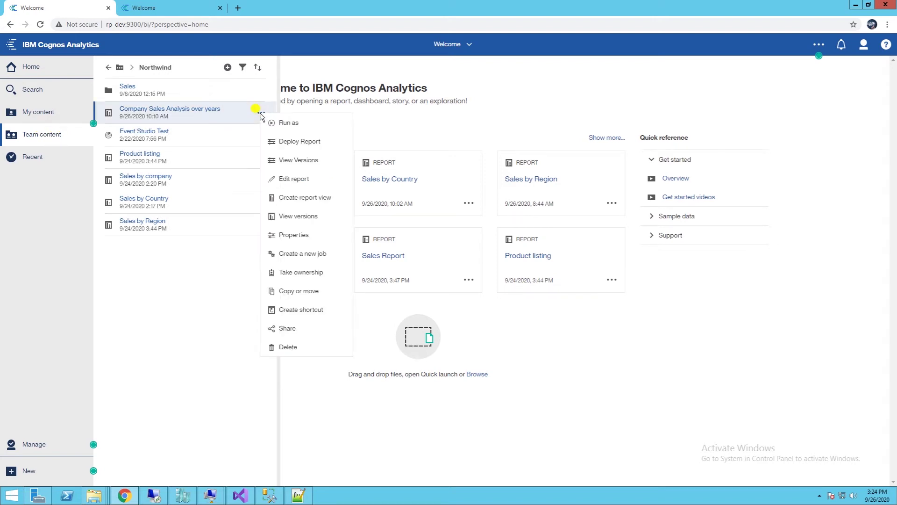
click(282, 141)
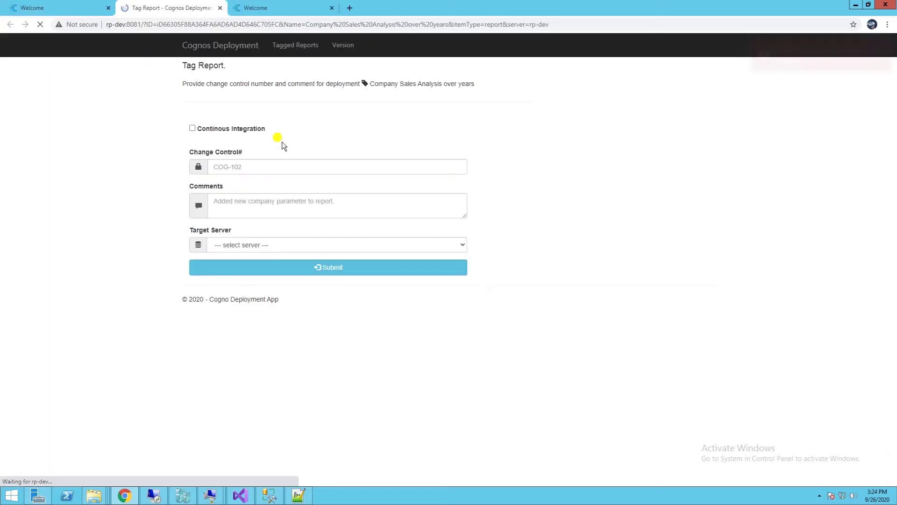
Submit the tag with Continuous Integration, COG-121, comment 'Deploying Company Sales Analysis over years', and target prod
click(192, 128)
click(236, 166)
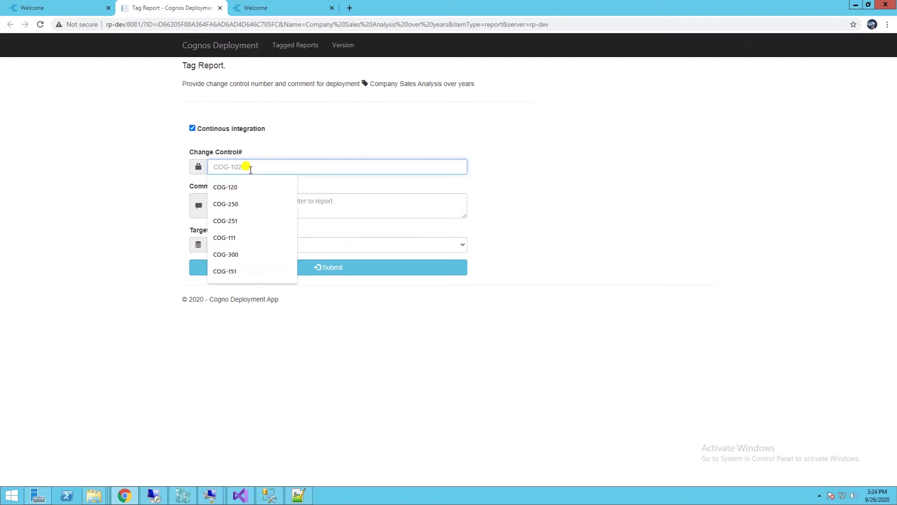
text(COG-121)
click(238, 205)
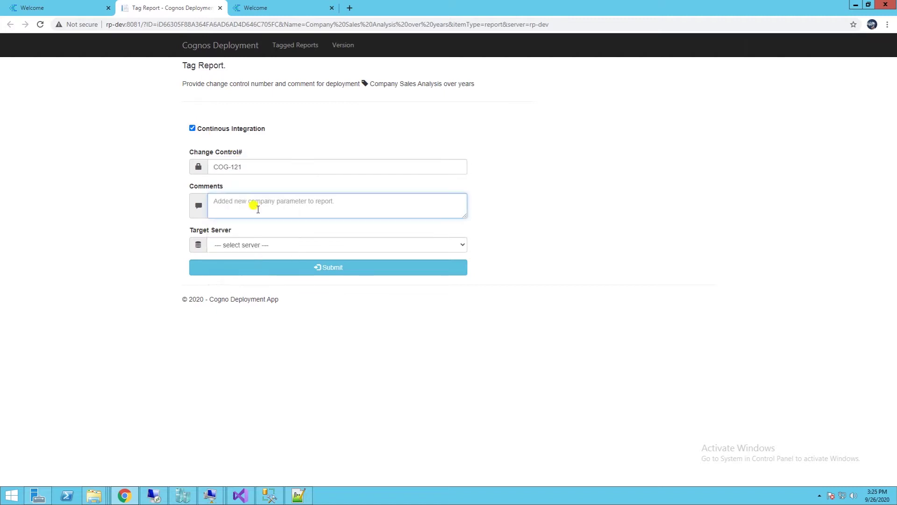
text(Deploying Company Sales Analysis over years)
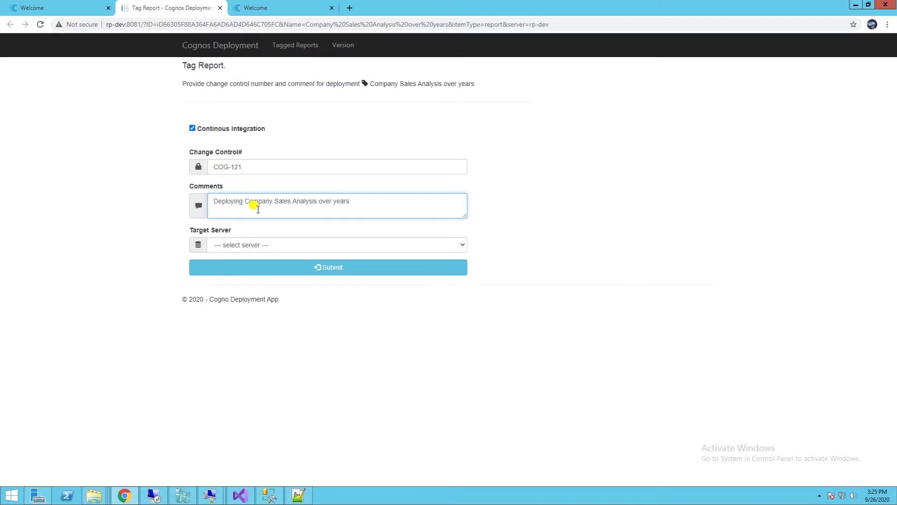
click(242, 246)
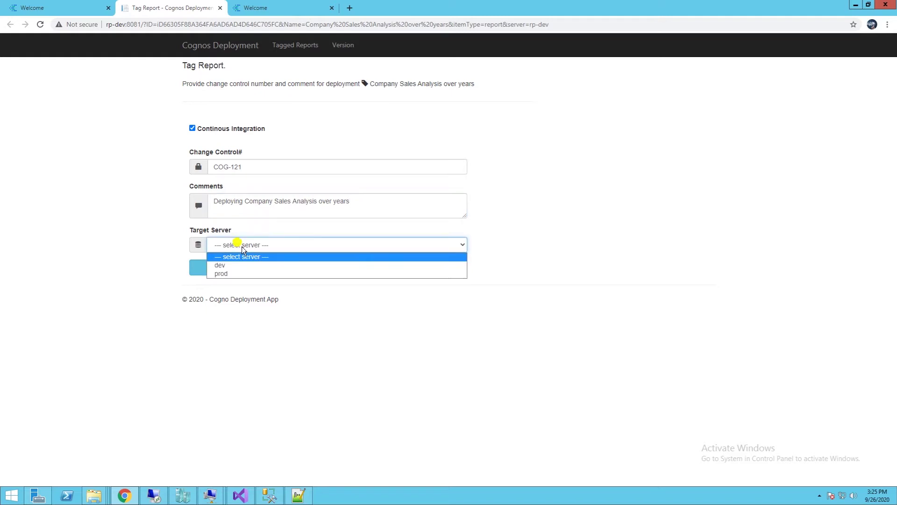
click(236, 275)
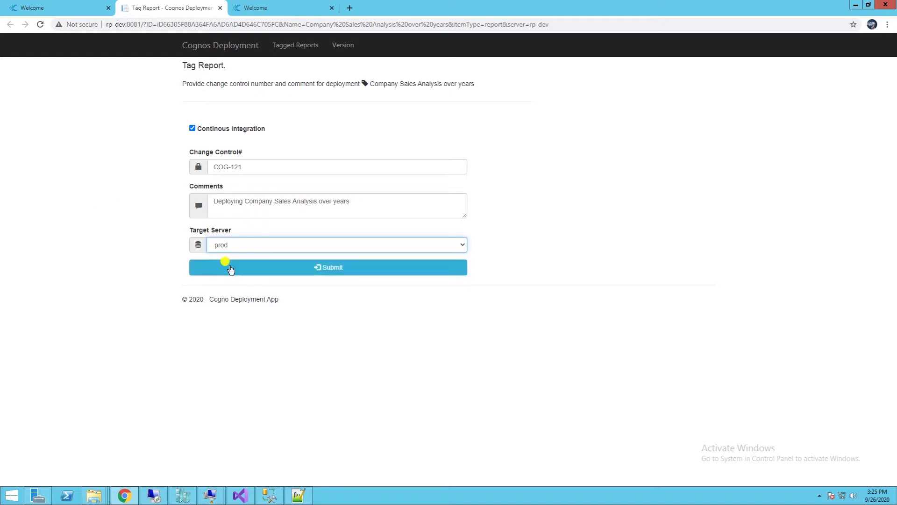
click(314, 272)
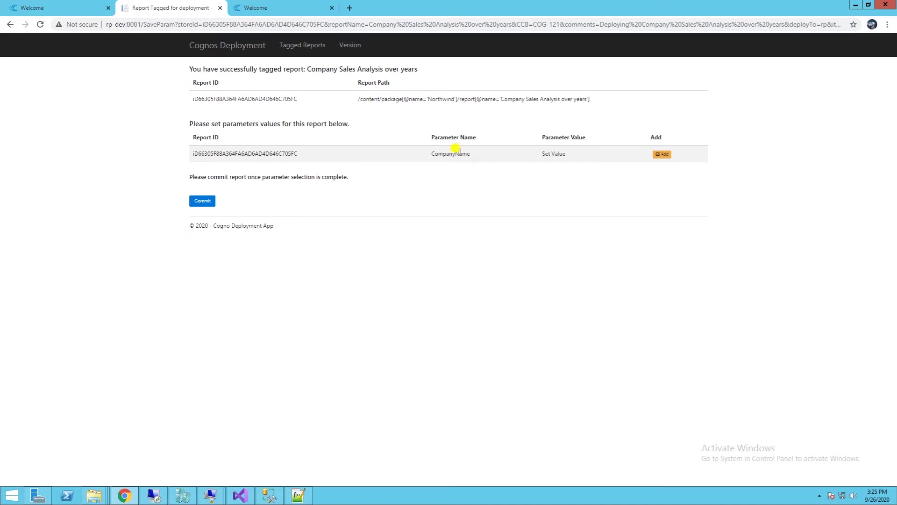
Set CompanyName to an autofilled customer company as a simple parameter, then commit the deployment
click(661, 154)
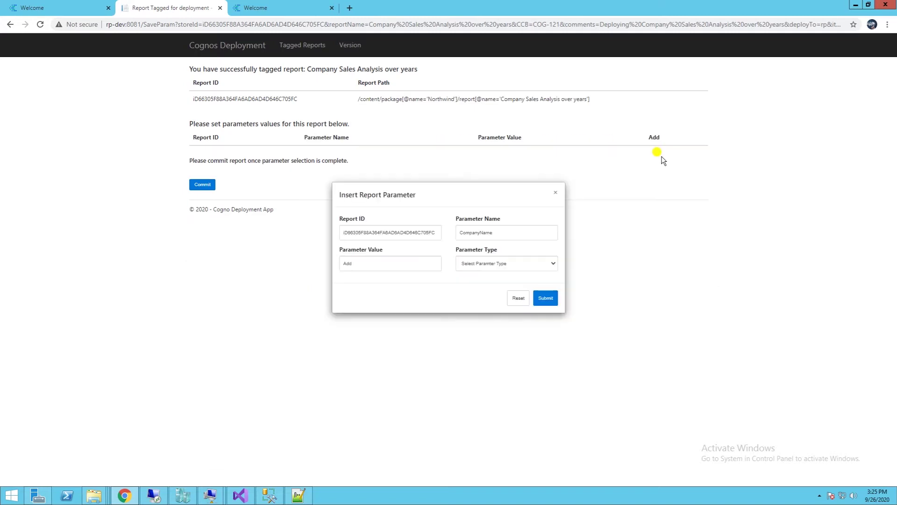
click(397, 263)
text(A)
key(Down)
key(Down)
key(Down)
key(Return)
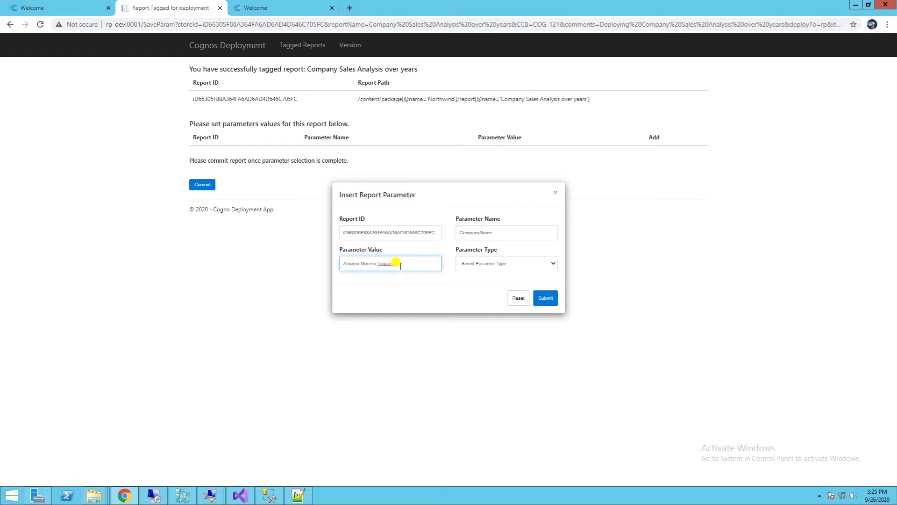
click(512, 265)
click(485, 302)
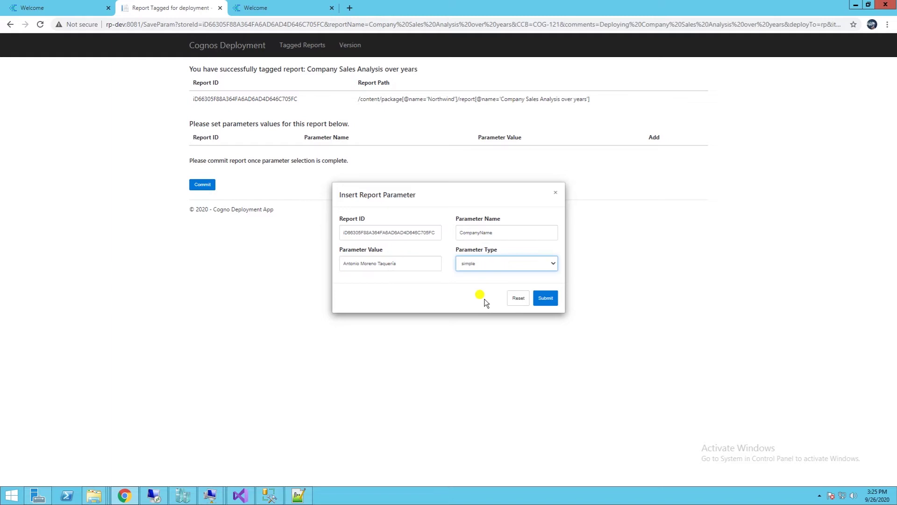
click(546, 298)
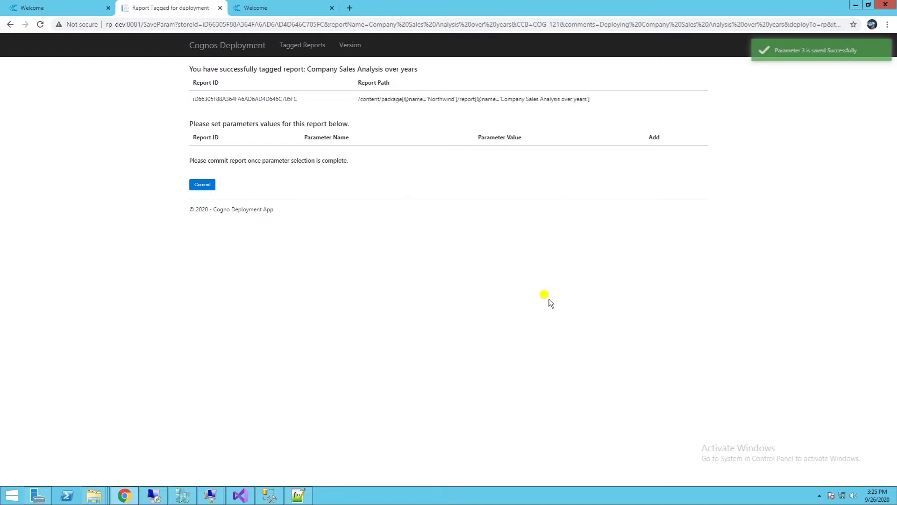
click(201, 184)
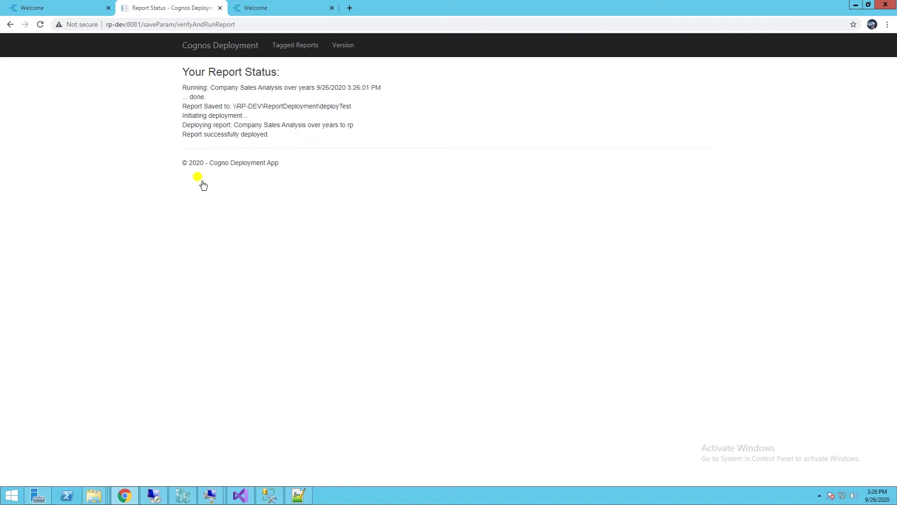
Reload the rp Cognos home page and open Team content > Northwind to find the deployed report
click(254, 8)
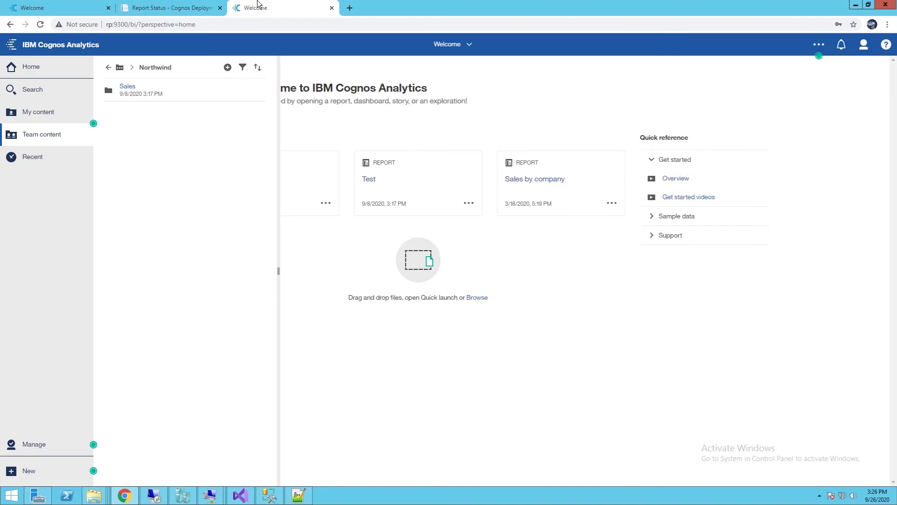
click(35, 23)
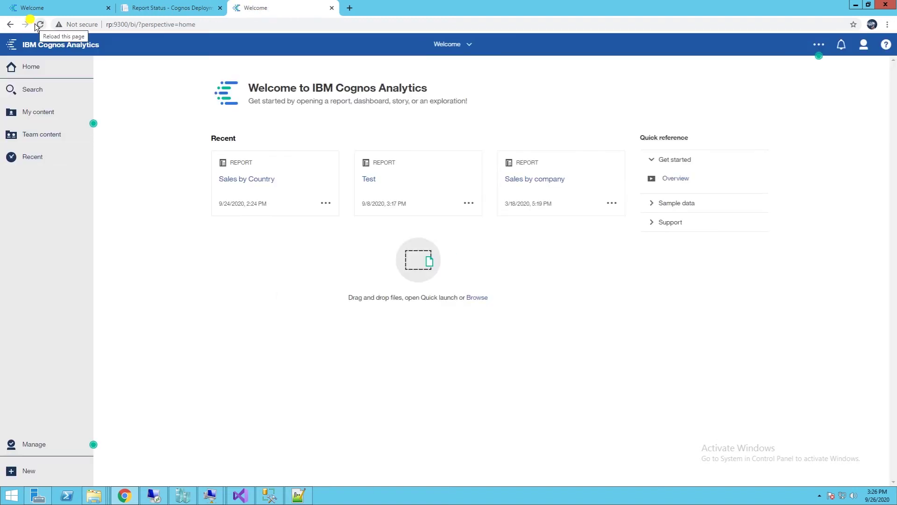
click(43, 142)
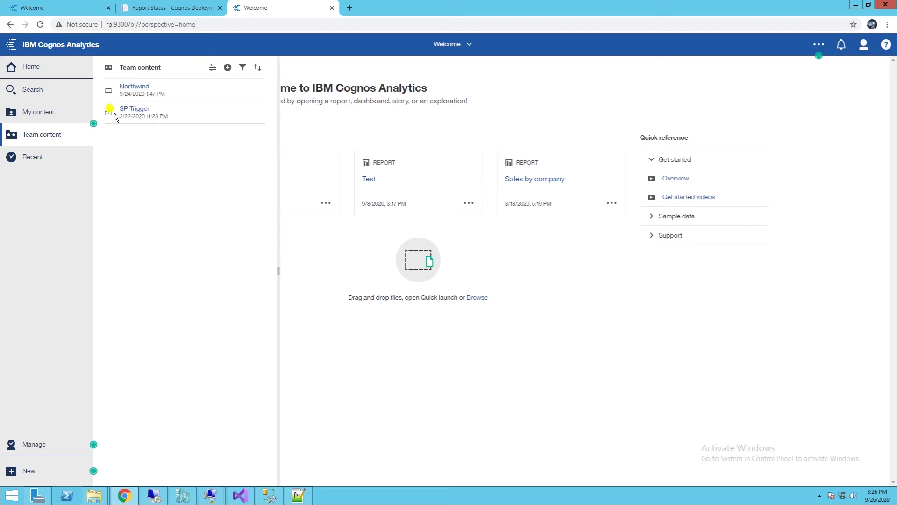
click(124, 89)
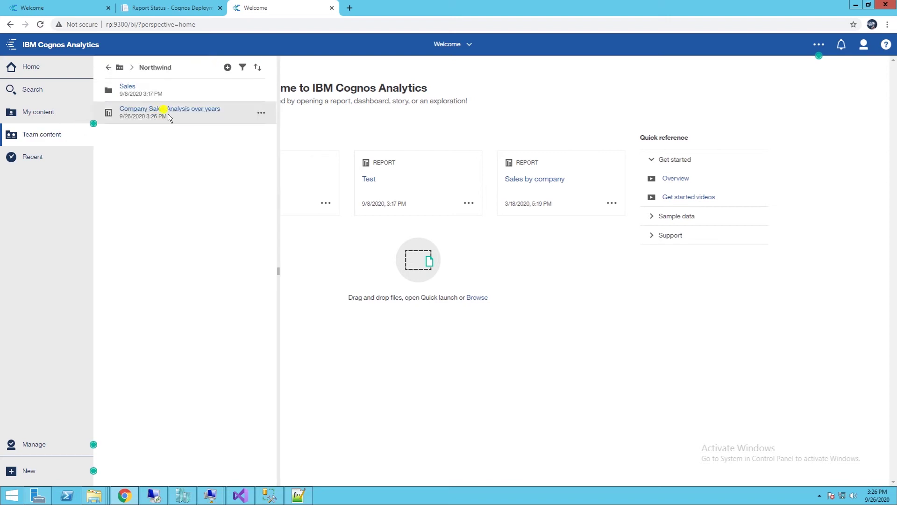
Open Company Sales Analysis over years.xlsx from the deployTest folder
mouse_move(94, 495)
click(70, 461)
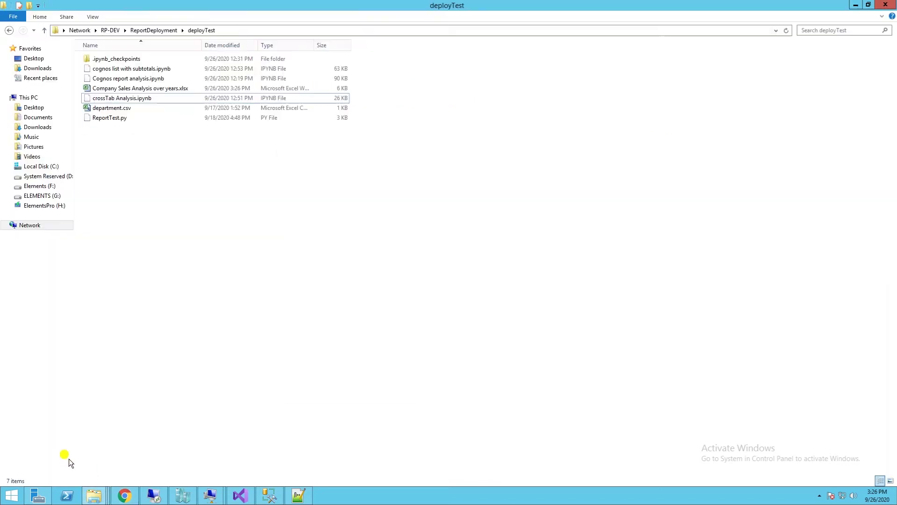
double_click(155, 88)
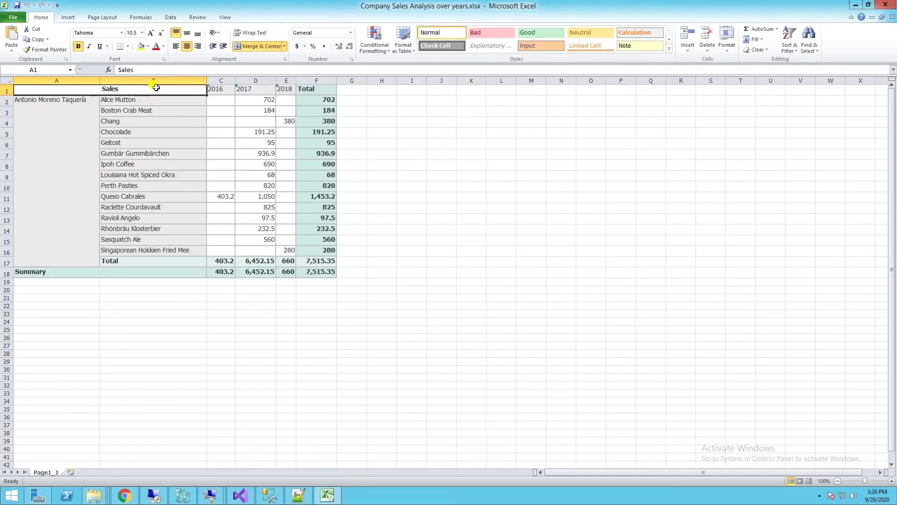
Minimize Slack and return to Cognos Analytics in the browser
click(583, 217)
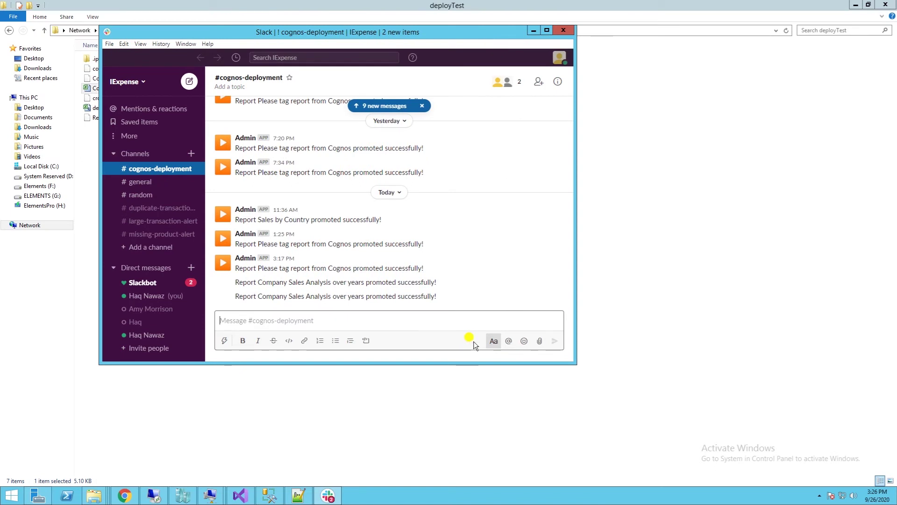
click(534, 30)
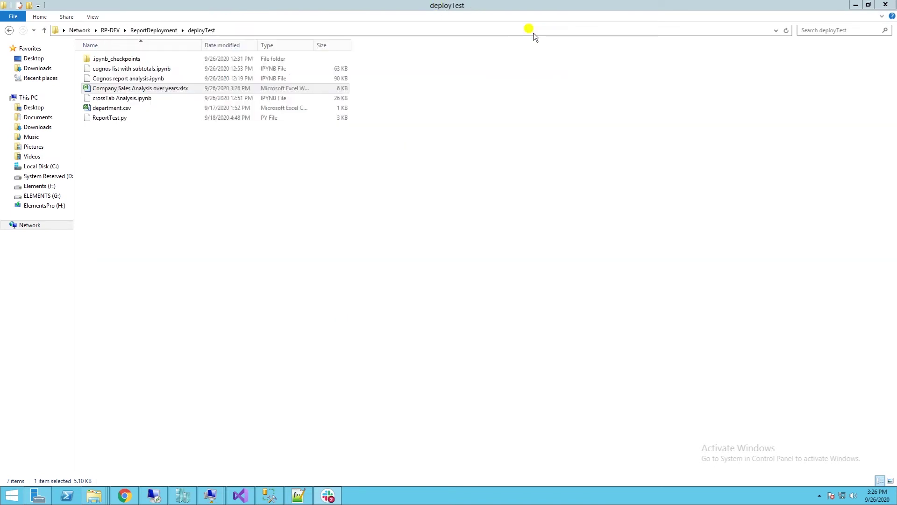
key(alt+Tab)
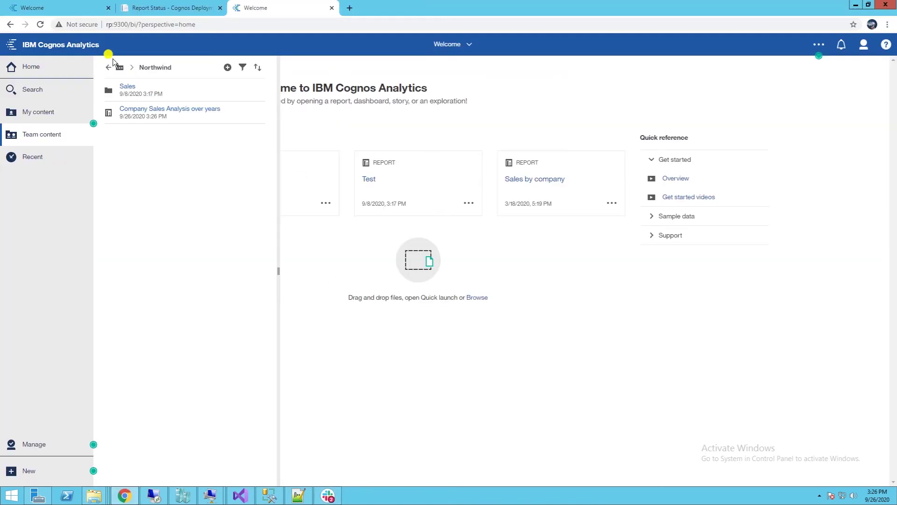
Open the actions menu for Sales by Country in the Northwind folder to deploy it
click(69, 4)
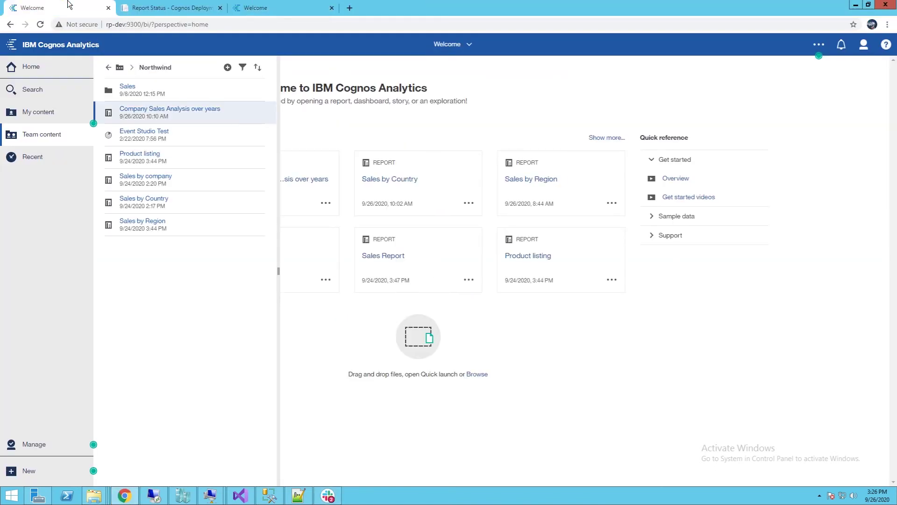
click(260, 203)
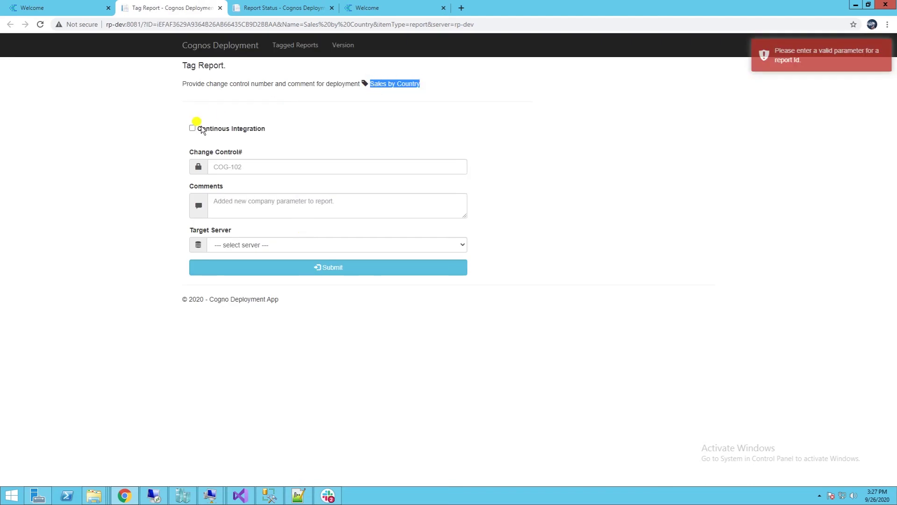
Submit the tag form with change control COG-122, a 'deploying' comment naming the report, and target prod
click(248, 163)
text(COG)
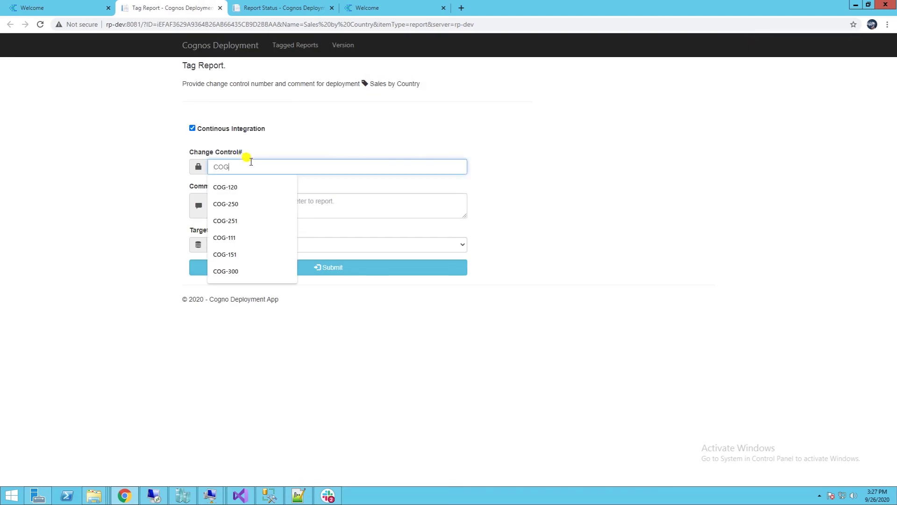
text(-122)
click(257, 200)
text(d)
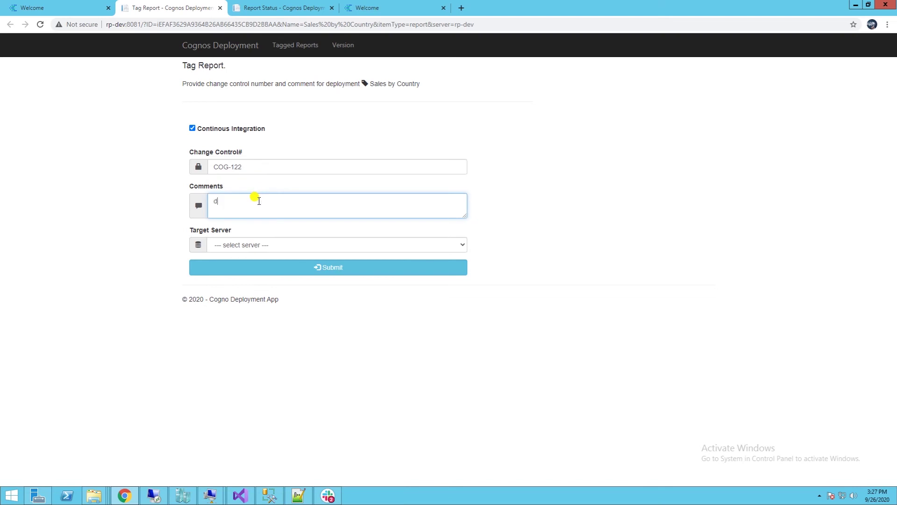
text(eploying)
key(ctrl+v)
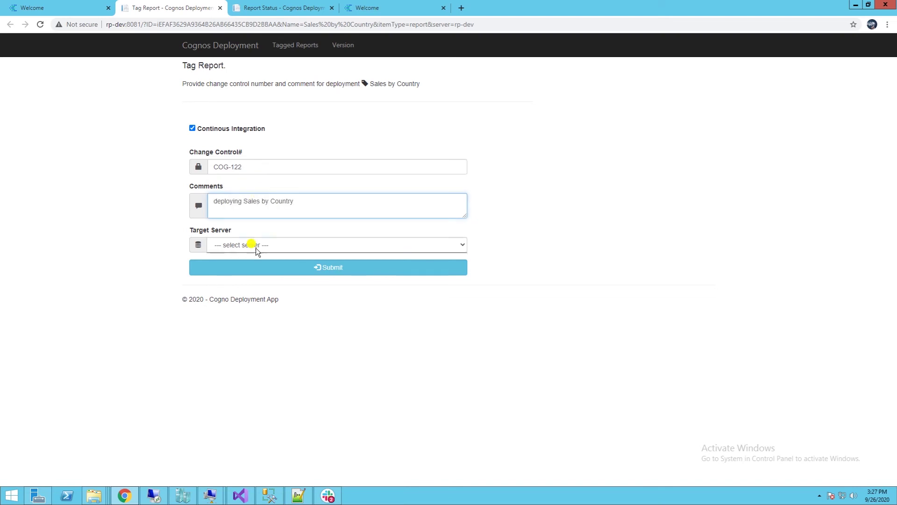
click(256, 246)
click(229, 273)
click(284, 267)
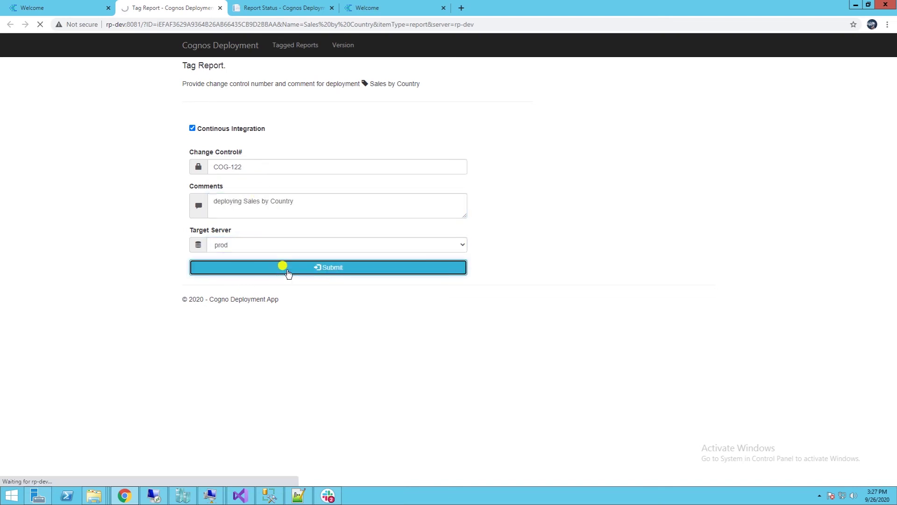
Add the Country parameter as Brazil with type simple
click(661, 155)
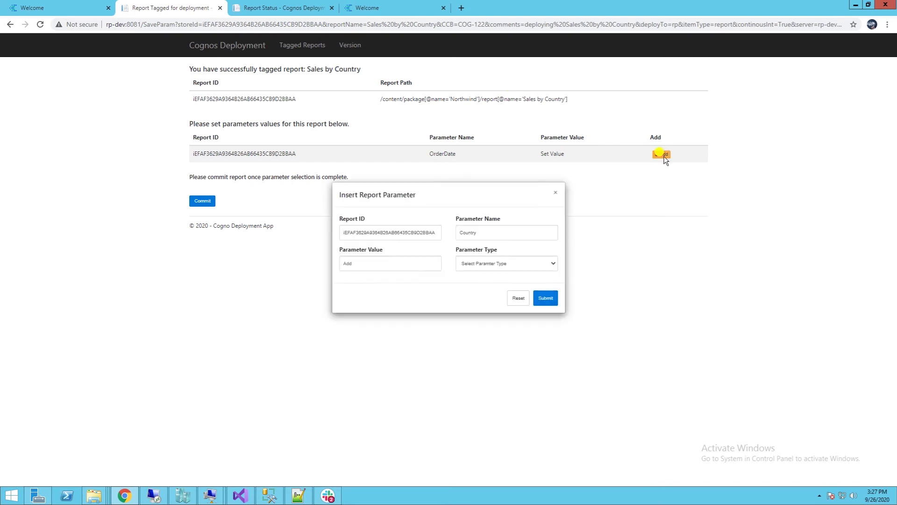
key(ctrl+v)
click(470, 263)
click(474, 296)
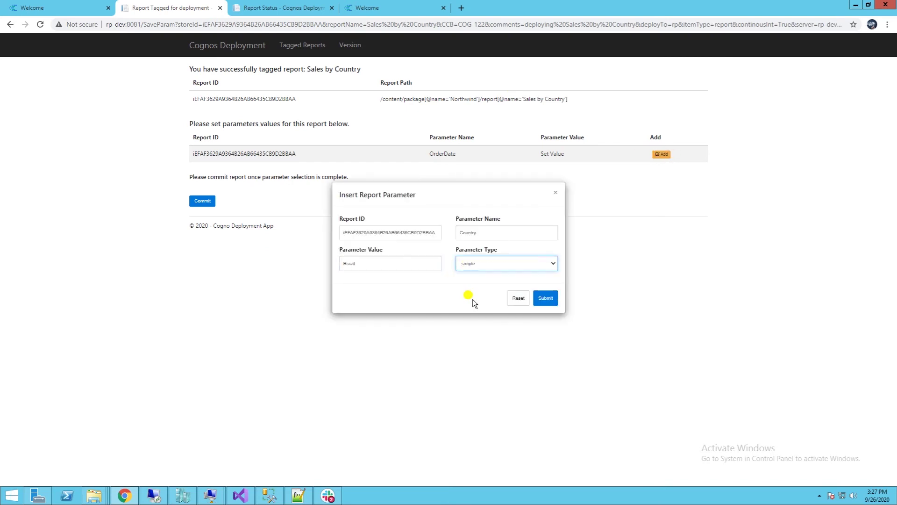
click(546, 297)
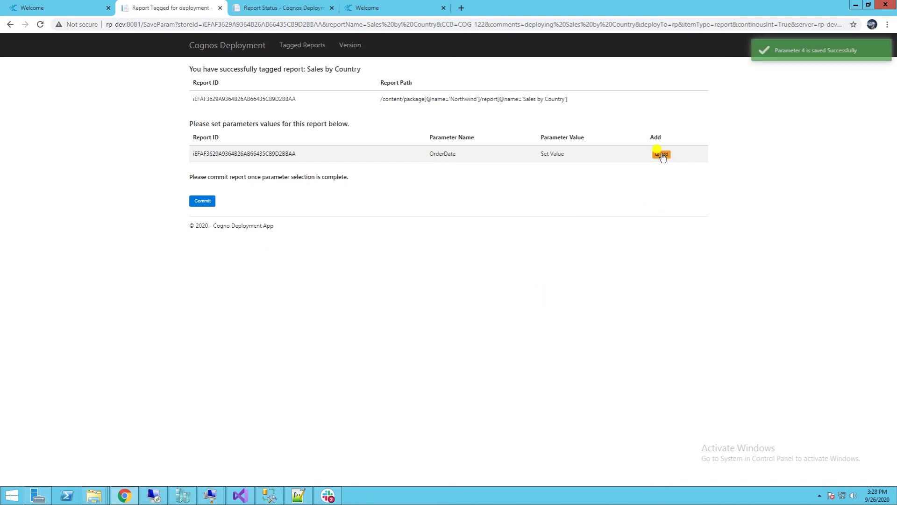
Add the OrderDate parameter 01/01/2017~12/31/2017 with type in_range_fulldate
click(661, 155)
click(376, 263)
key(ctrl+v)
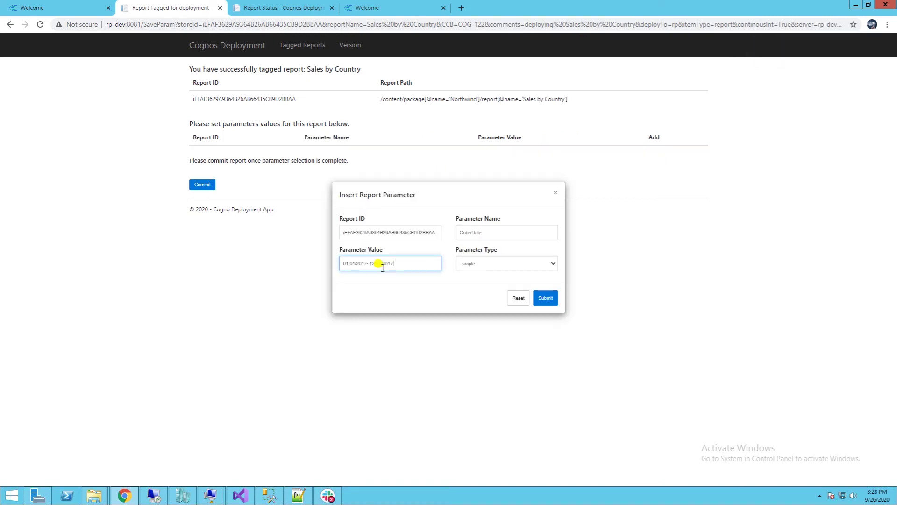
click(467, 263)
click(480, 293)
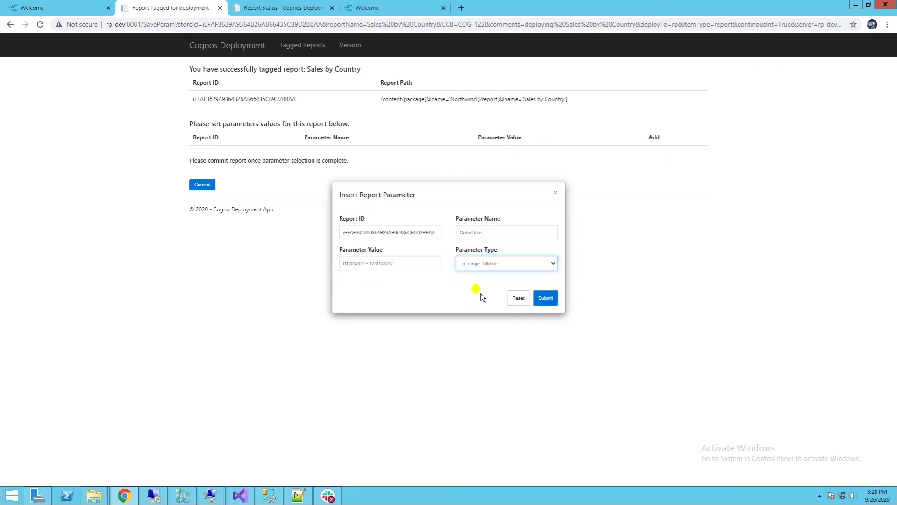
click(543, 297)
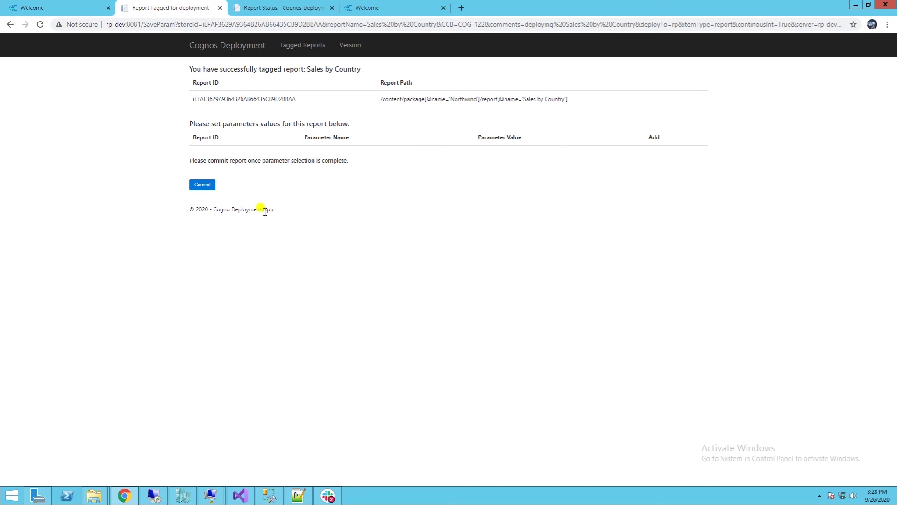
Commit the deployment, then confirm Sales by Country in Cognos Team content > Northwind
click(201, 186)
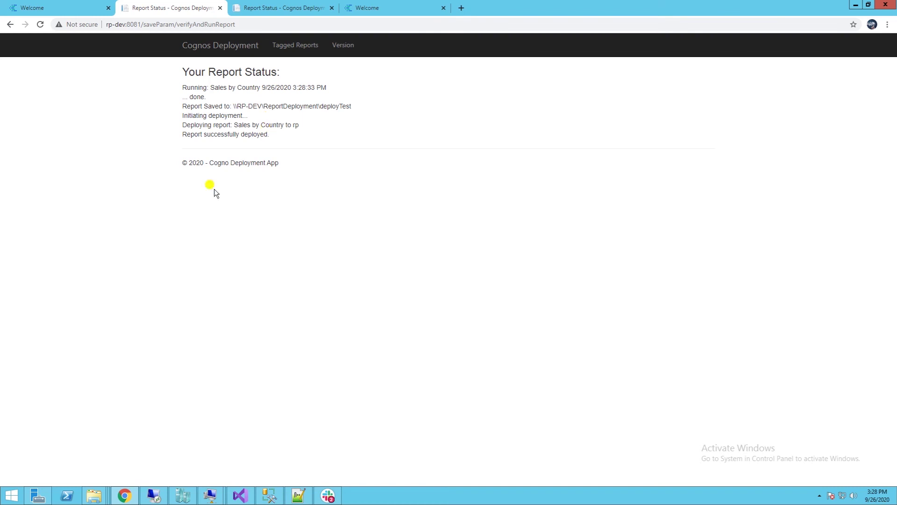
key(ctrl+4)
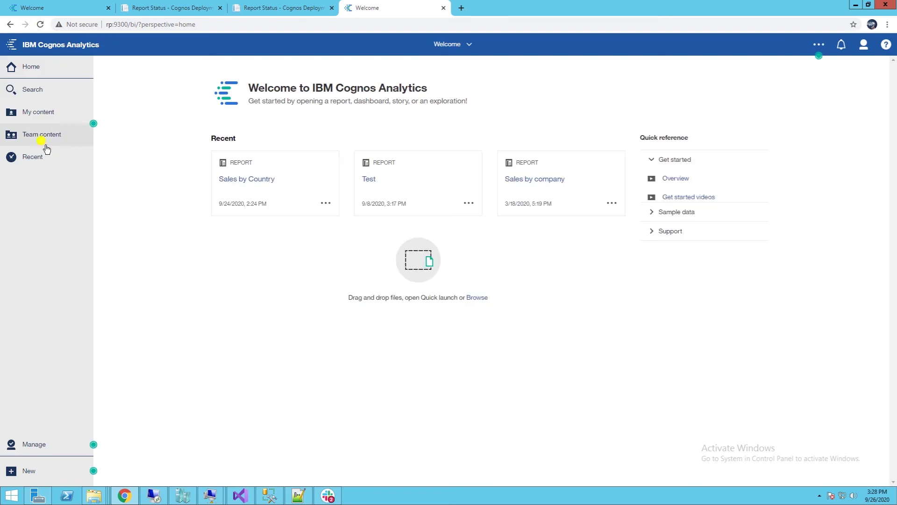
click(42, 135)
click(157, 91)
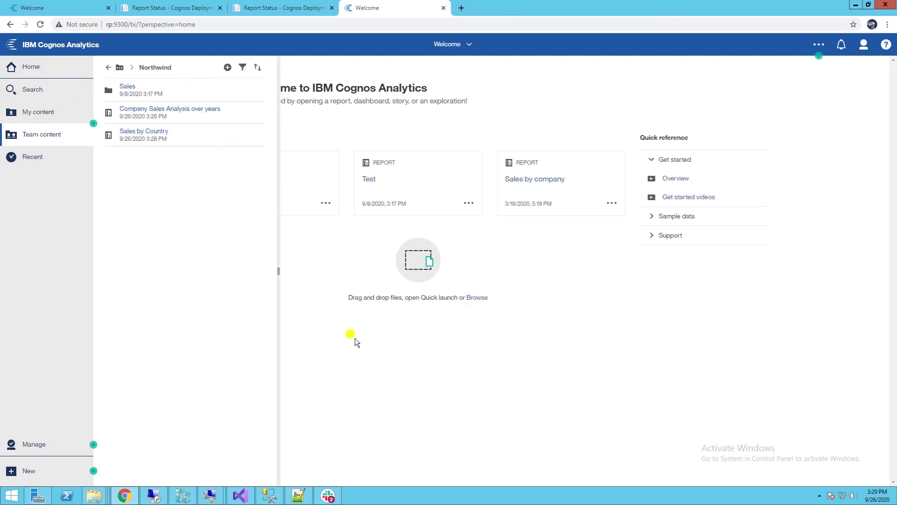
click(99, 500)
Open Sales by Country.xlsx from deployTest to review Brazil's 2017 orders, then close Excel
click(72, 463)
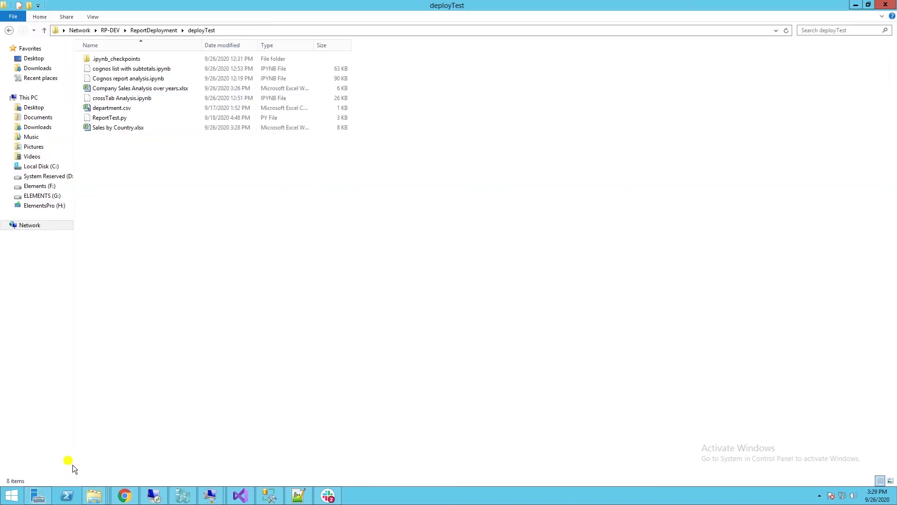
double_click(105, 128)
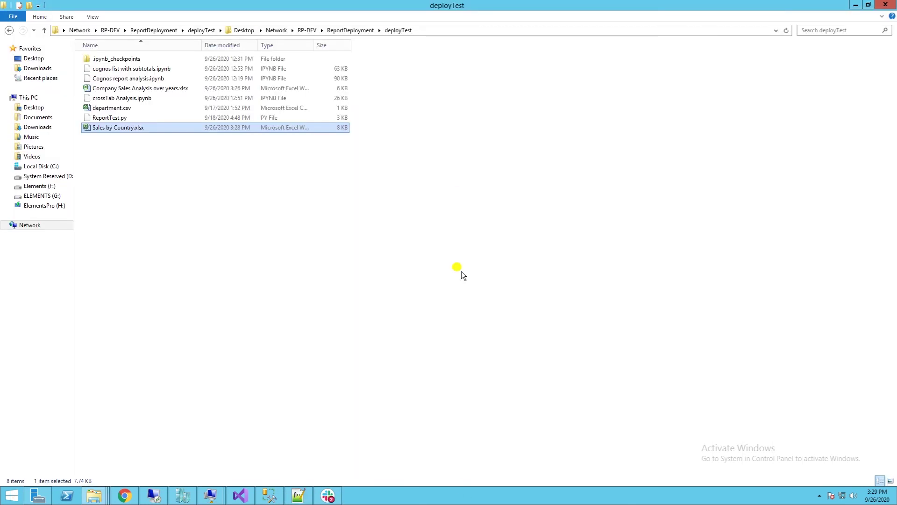
key(alt+F4)
Bring up Slack to view the Sales by Country promotion message in #cognos-deployment
click(328, 496)
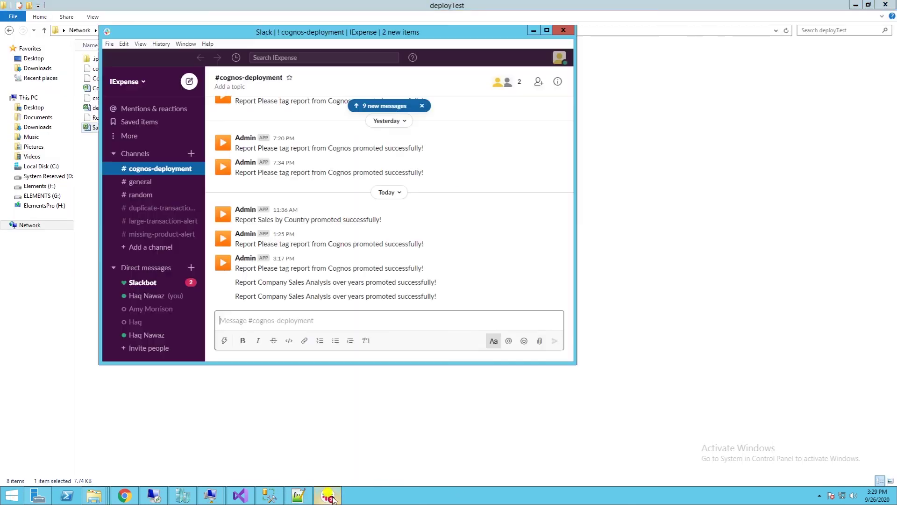